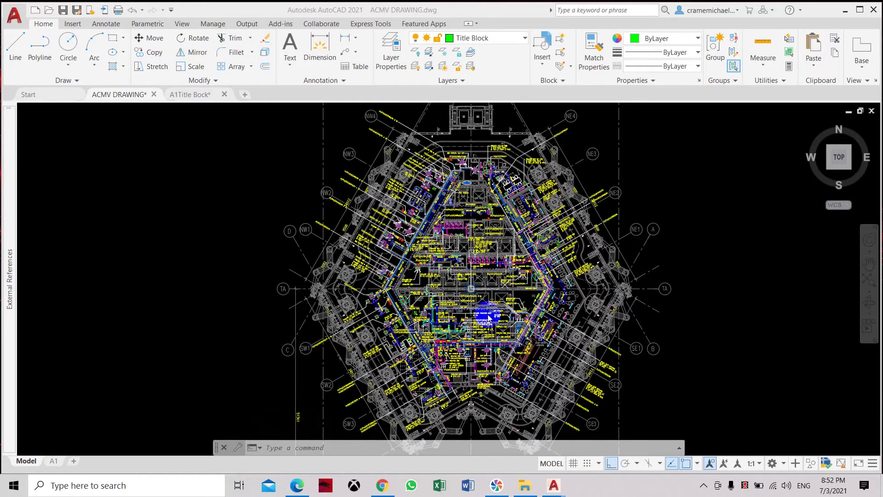
Step: Switch to the A1 paper-space layout
left_click(54, 461)
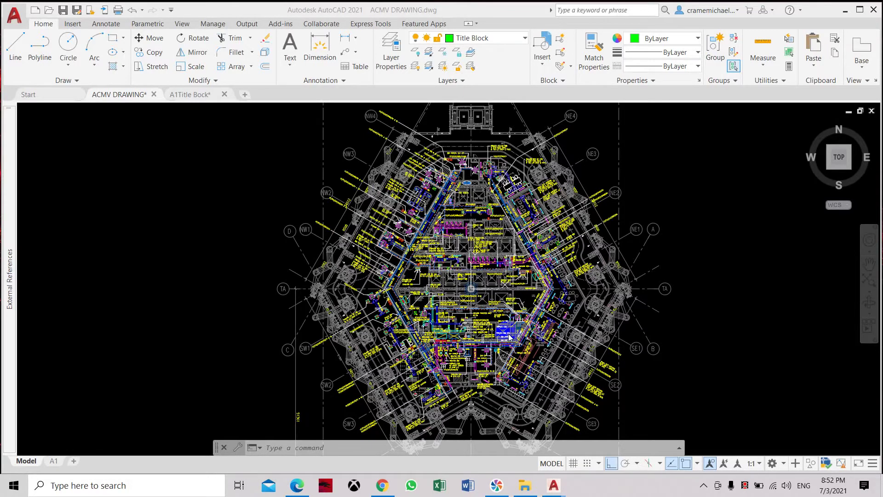
left_click(58, 464)
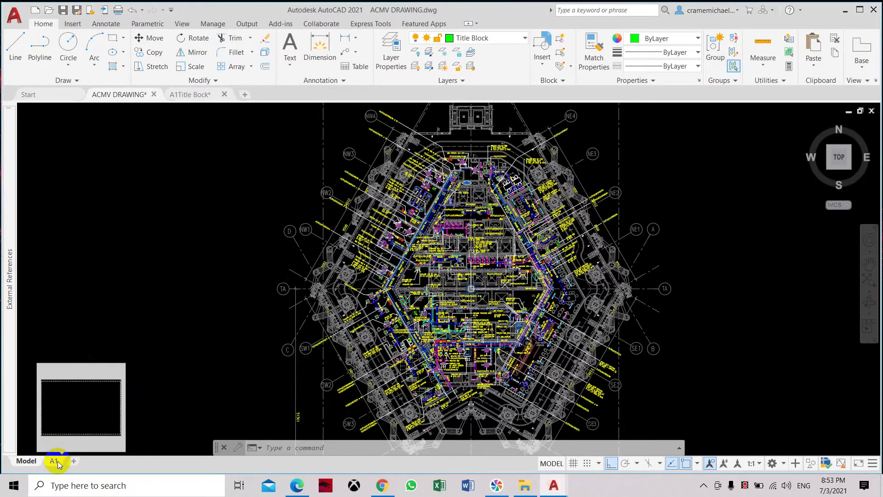
left_click(58, 464)
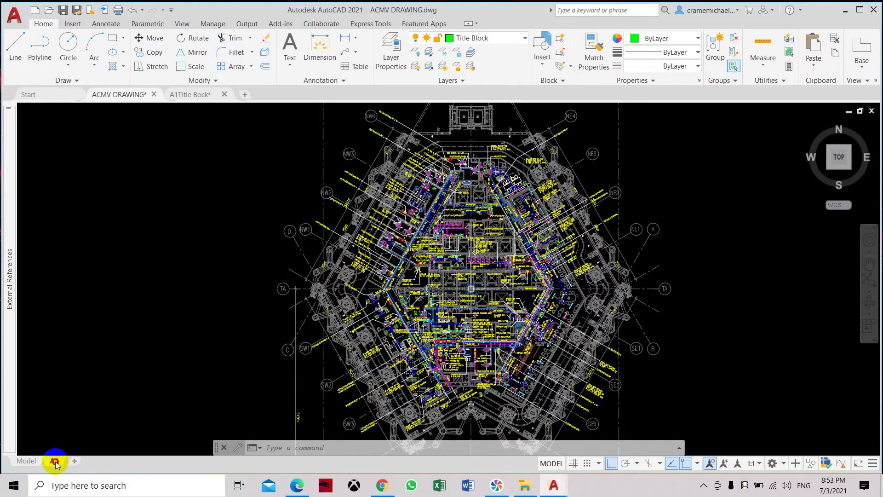
scroll(496, 277, "up", 2)
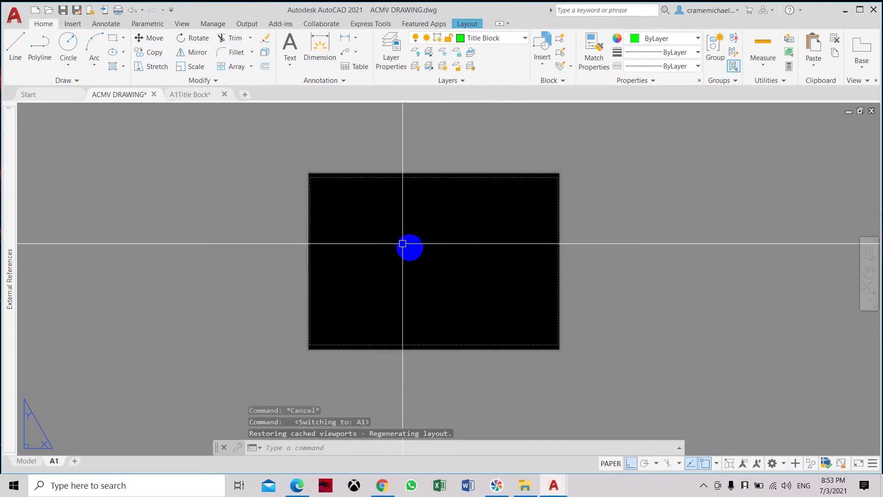
Step: Confirm the A1 page setup as ISO A1 landscape, DWG to PDF, at 1:1 scale
left_click(468, 23)
left_click(44, 58)
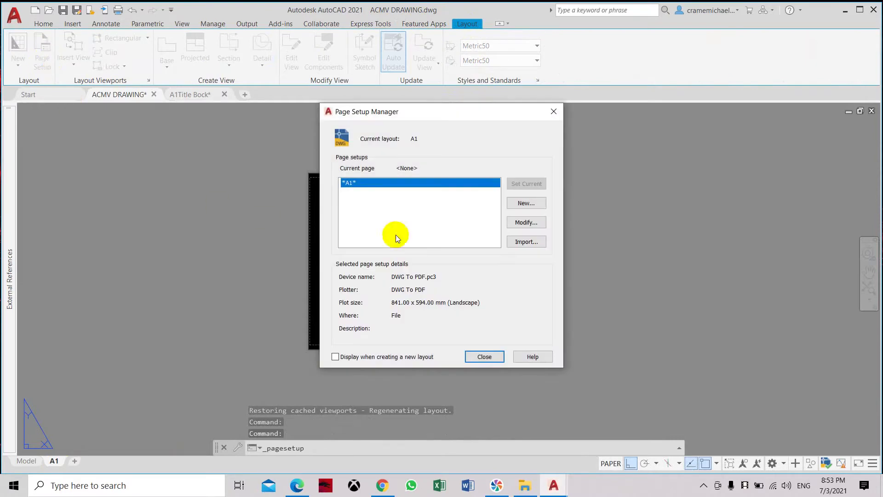
left_click(526, 222)
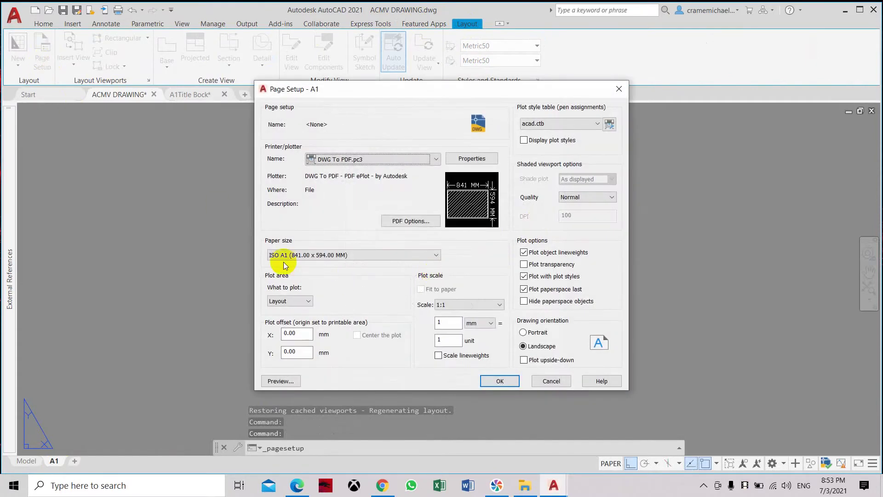
left_click(499, 381)
left_click(493, 356)
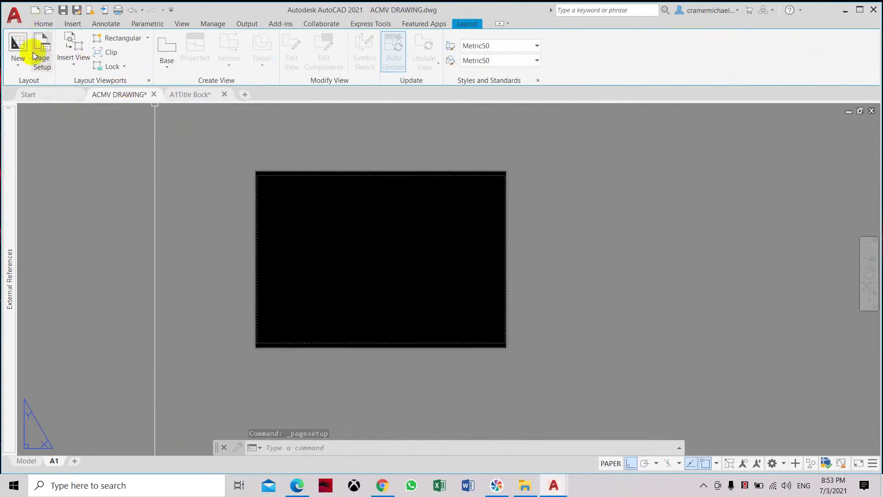
Step: Start attaching a DWG drawing from the External References palette via XREF
left_click(283, 450)
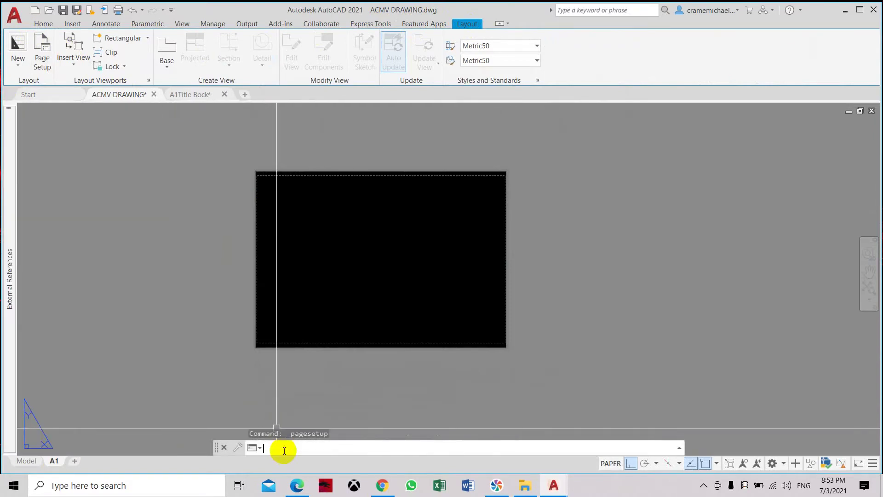
type("Xref")
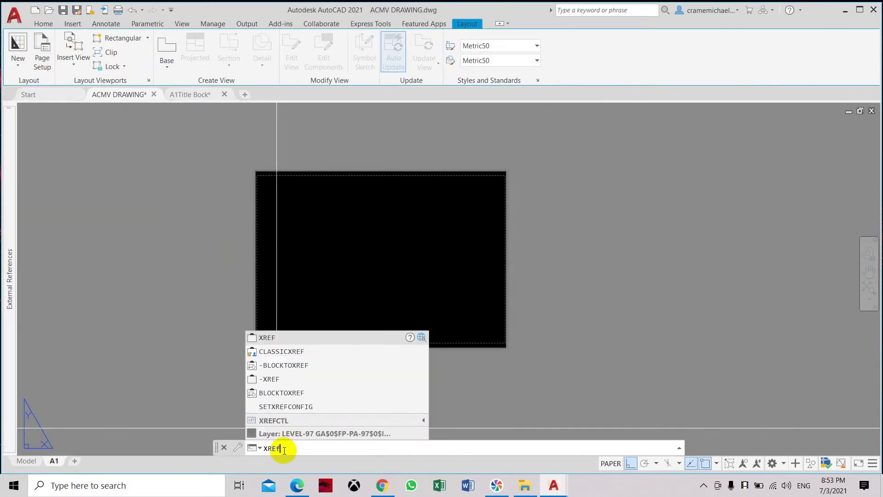
key("Return")
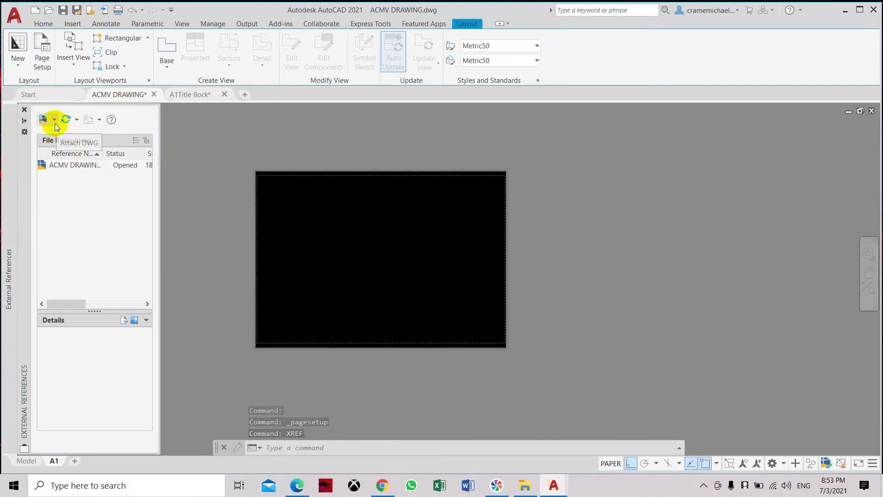
left_click(55, 123)
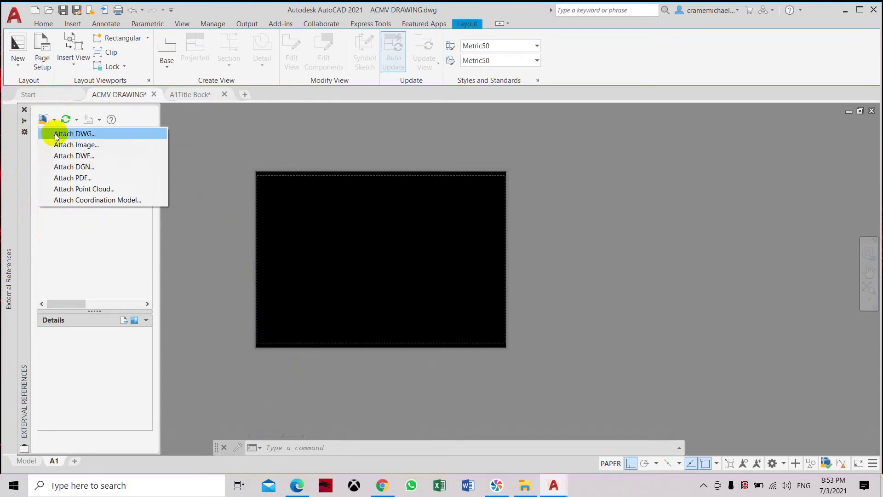
left_click(55, 133)
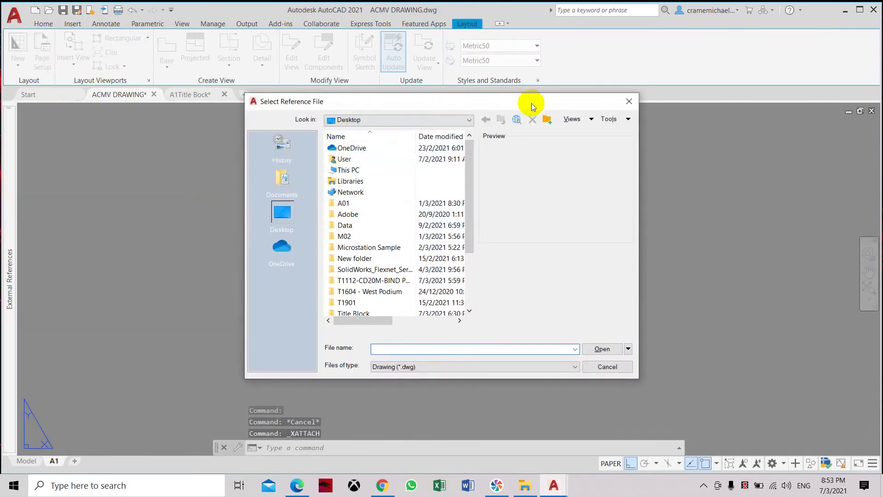
Step: Choose the A1Title Bock drawing from the Desktop to attach
left_click_drag(532, 103, 494, 84)
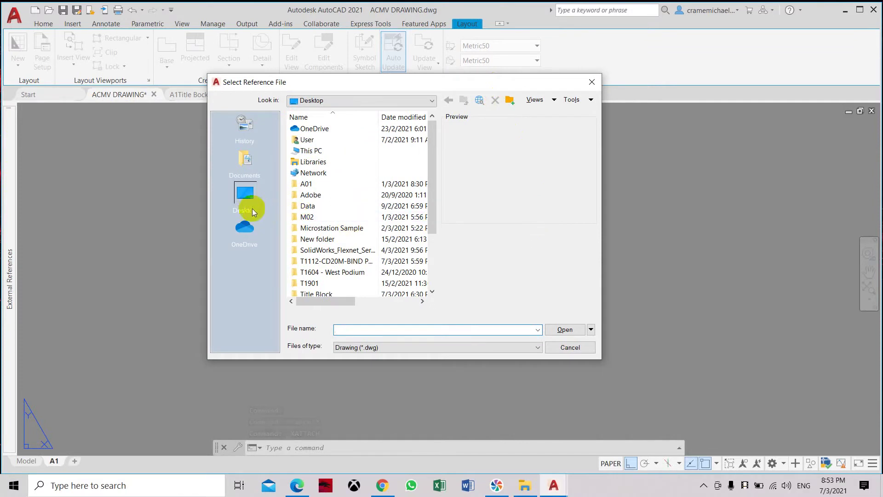
left_click_drag(433, 210, 436, 263)
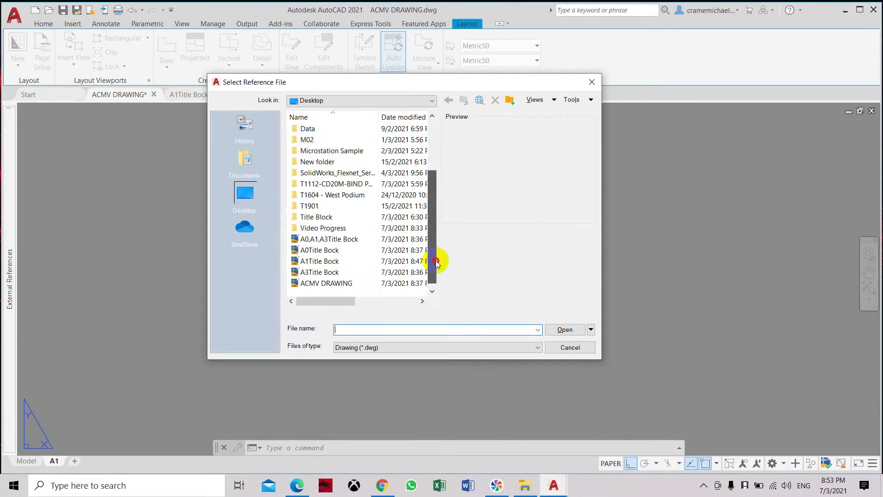
mouse_move(320, 261)
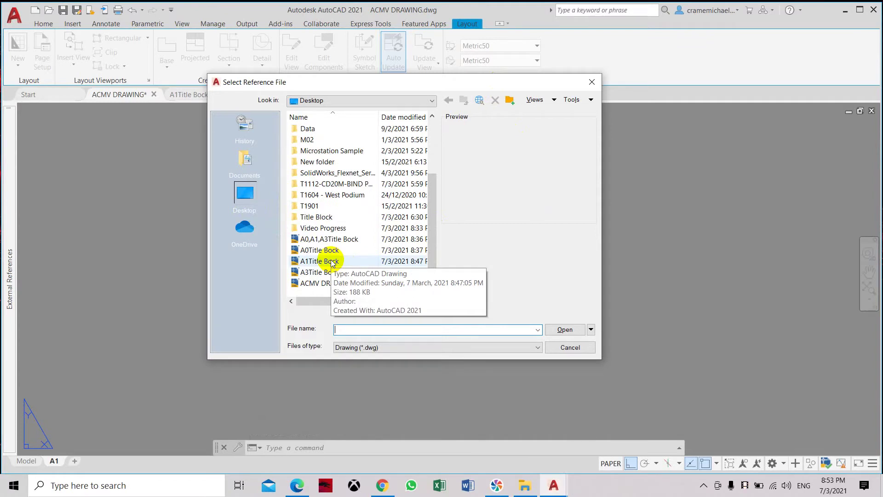
left_click(332, 264)
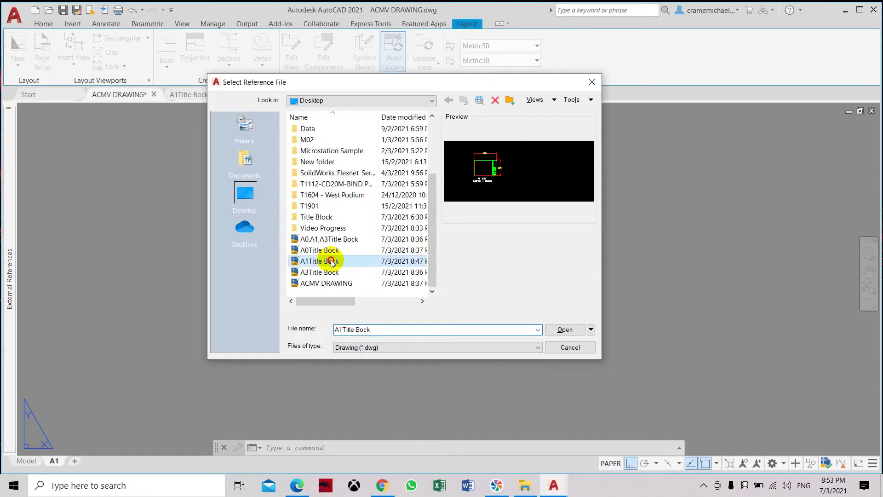
left_click(564, 330)
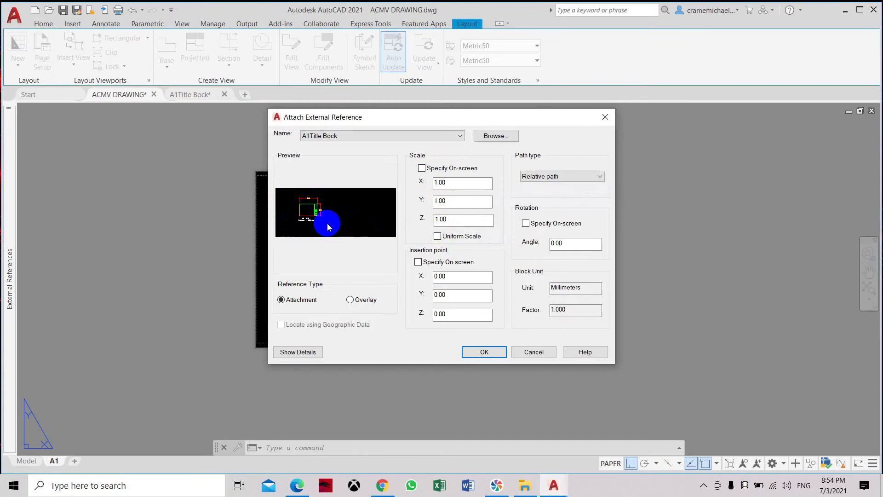
Step: Attach A1Title Bock at scale 1 with relative path and on-screen insertion point
left_click(419, 262)
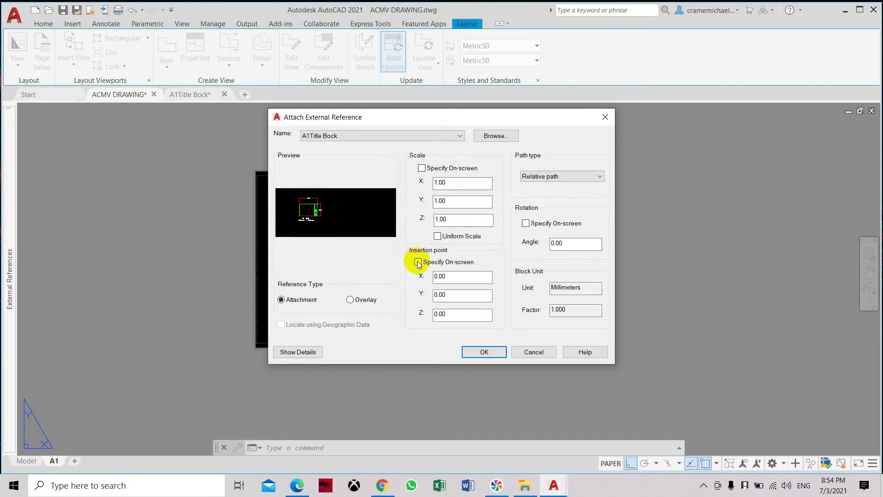
left_click(419, 263)
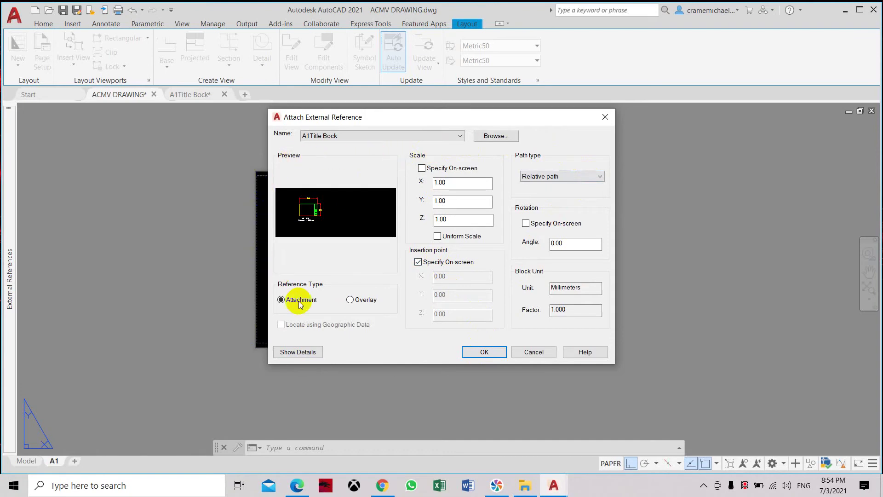
left_click(593, 177)
left_click(586, 190)
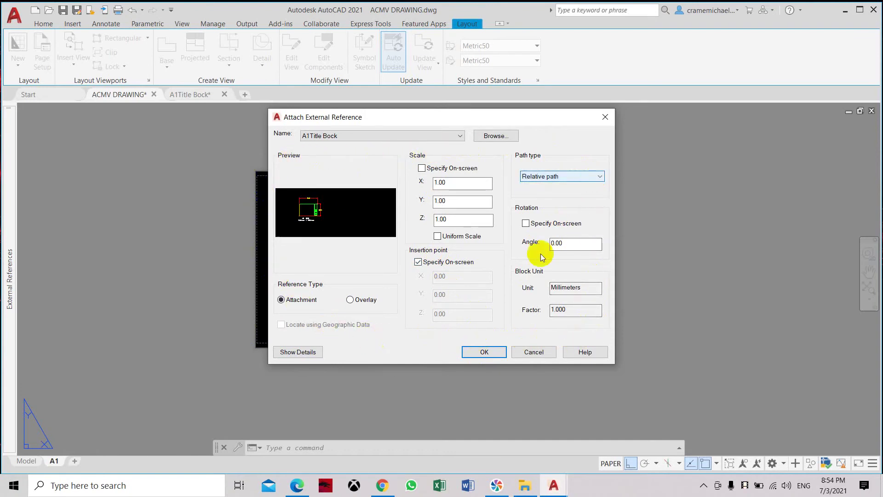
left_click(483, 353)
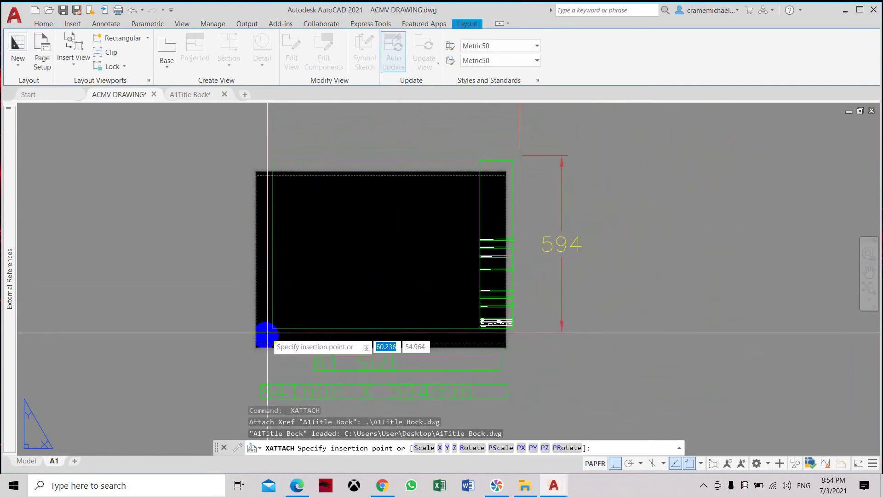
scroll(257, 347, "up", 2)
scroll(258, 347, "up", 3)
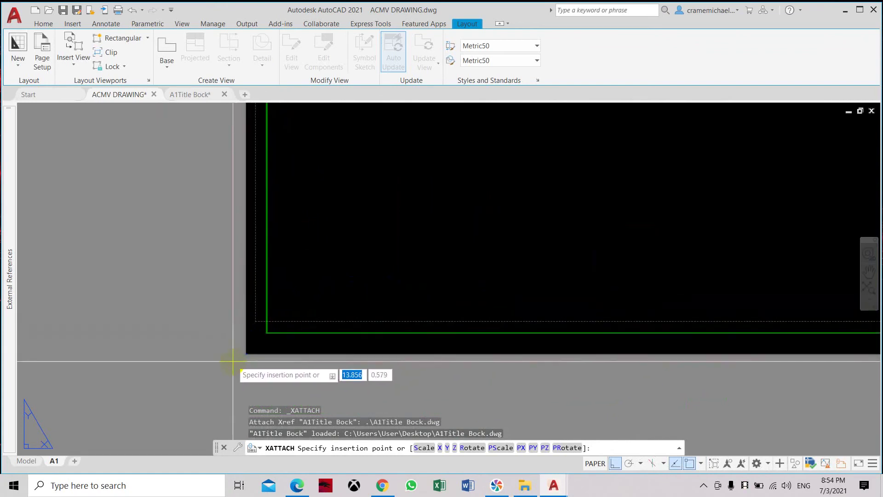
scroll(236, 357, "down", 5)
scroll(233, 361, "up", 2)
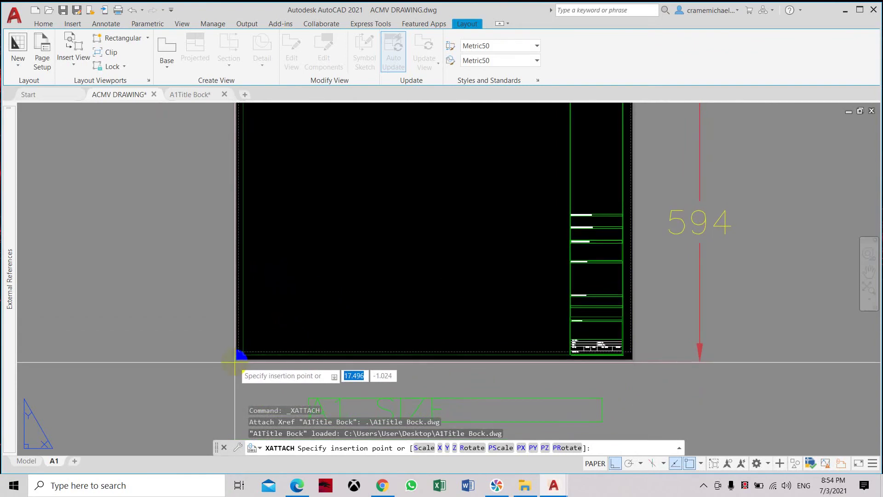
Step: Insert the title block at the A1 sheet's lower-left corner
left_click(236, 360)
scroll(460, 312, "down", 2)
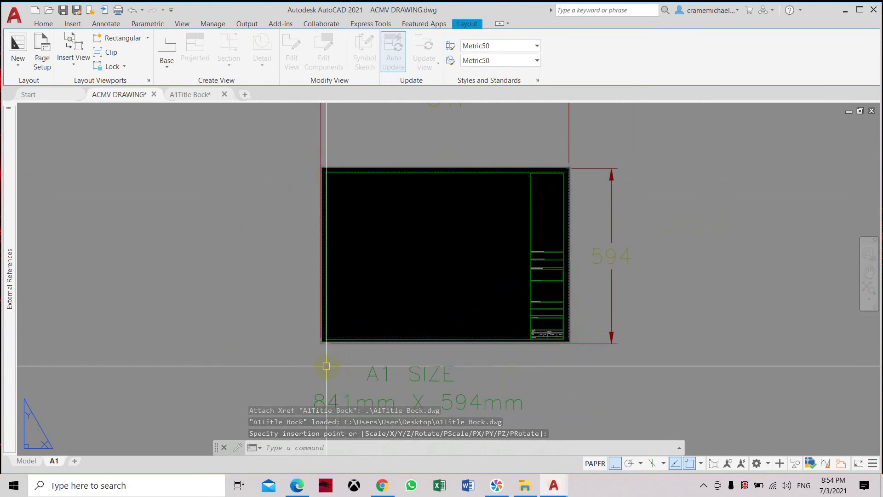
mouse_move(341, 364)
middle_mouse_down()
mouse_move(336, 350)
mouse_move(275, 361)
middle_mouse_up()
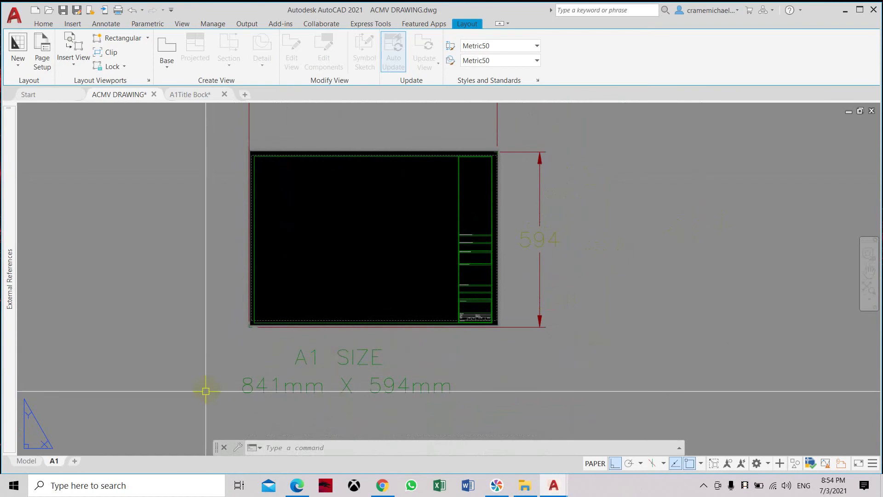
middle_click_drag(496, 337, 500, 380)
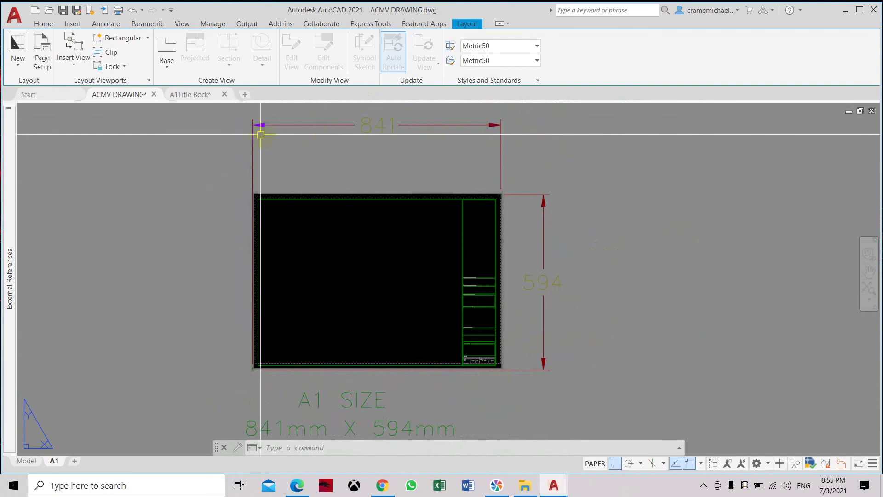
middle_click_drag(574, 261, 578, 248)
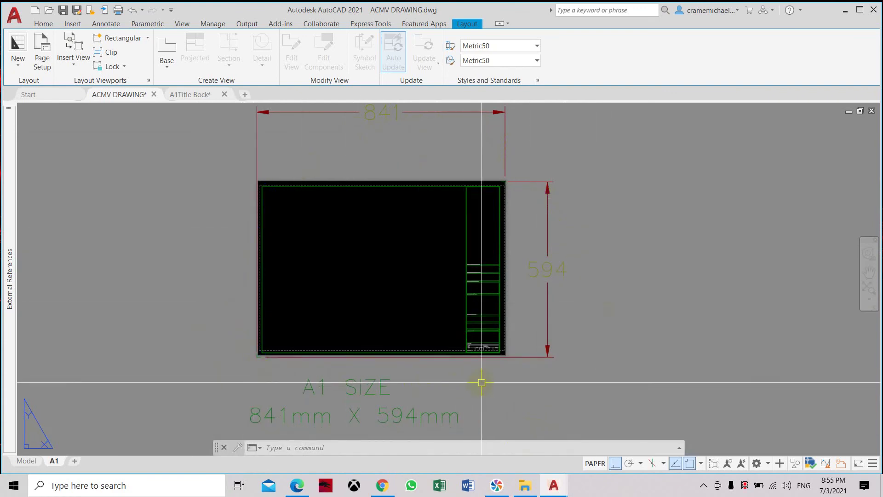
left_click(434, 313)
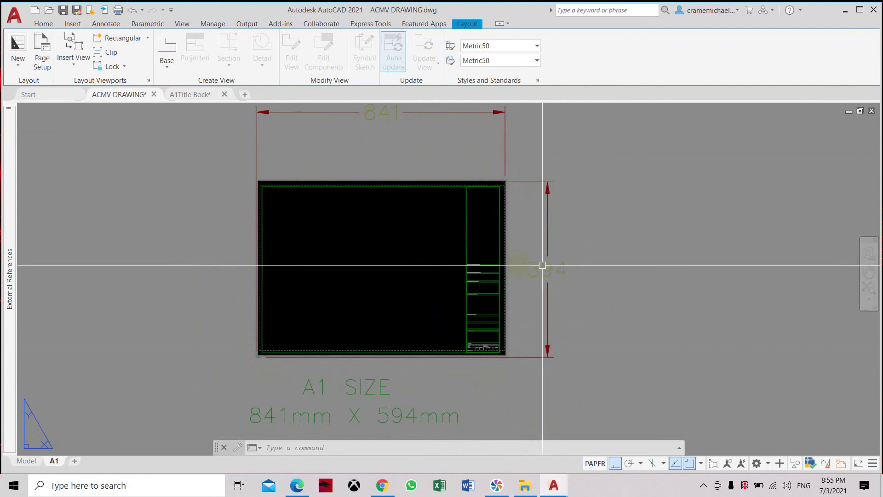
left_click(637, 269)
left_click(644, 285)
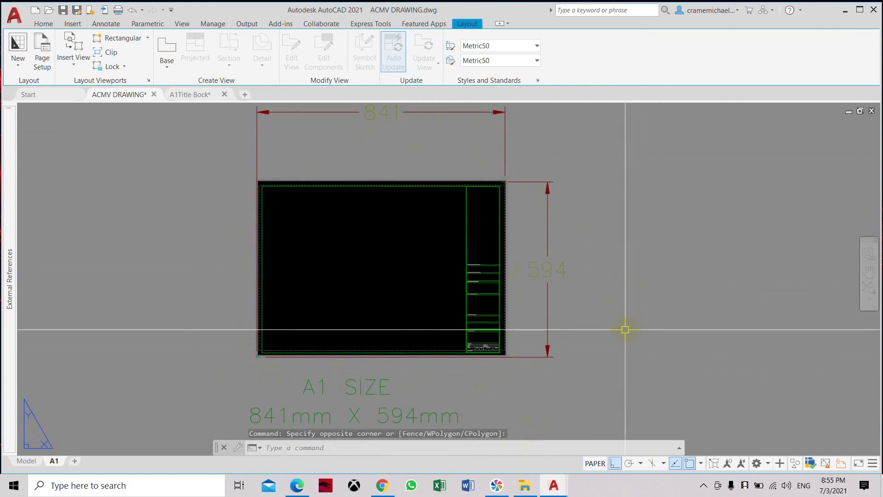